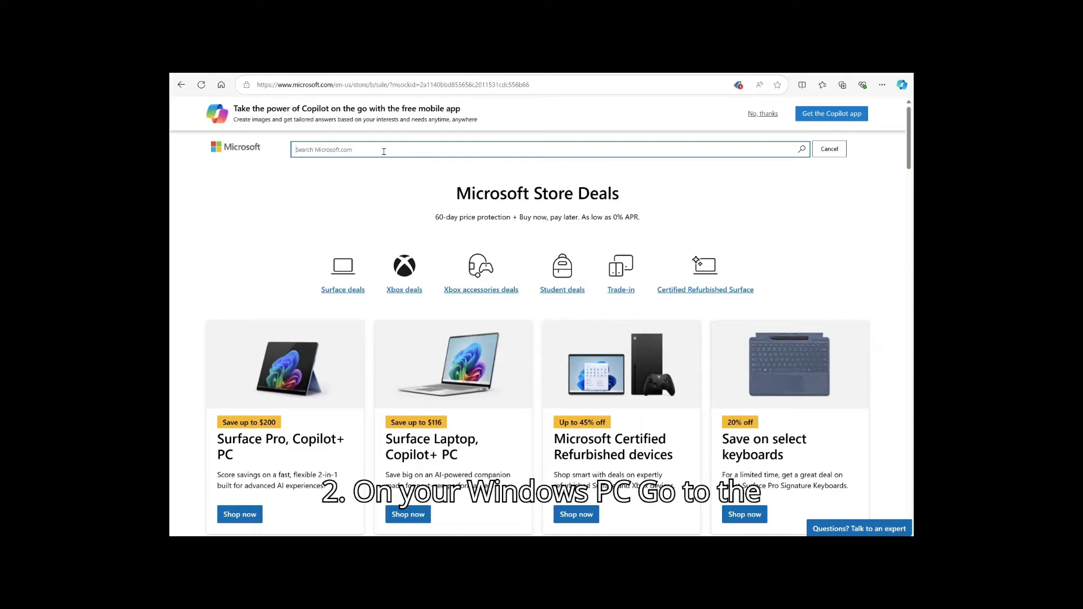
type("samsung ")
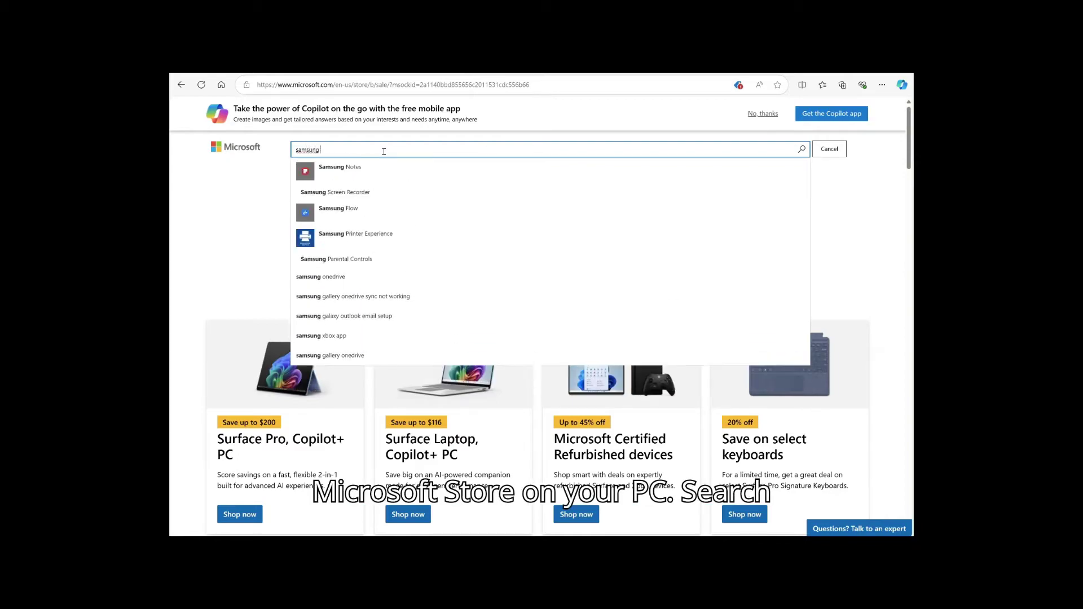
type("flow")
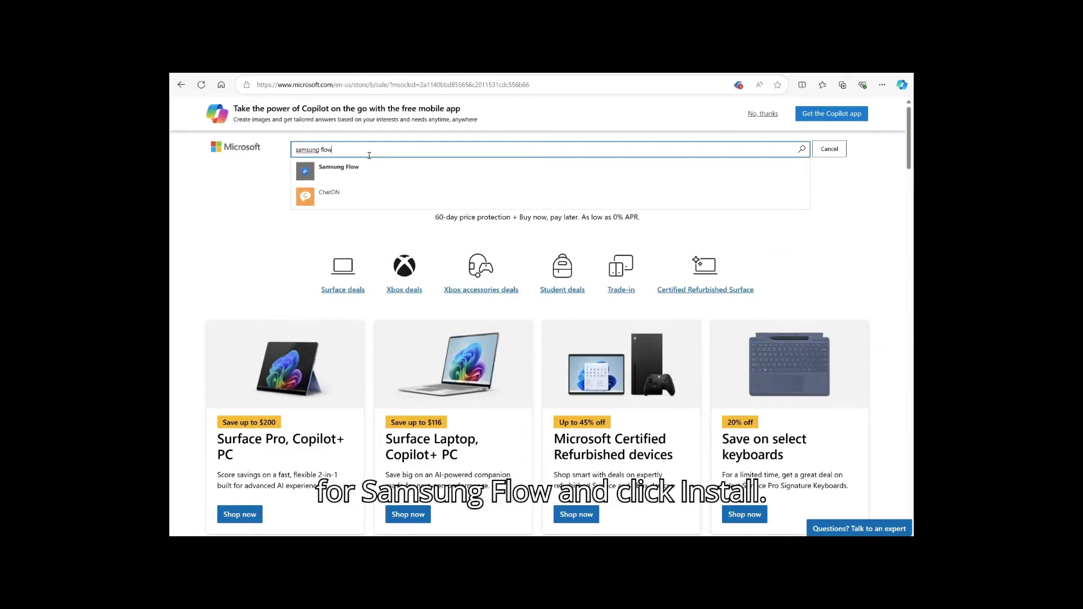
Download the Samsung Flow installer from its Microsoft Store page.
left_click(338, 177)
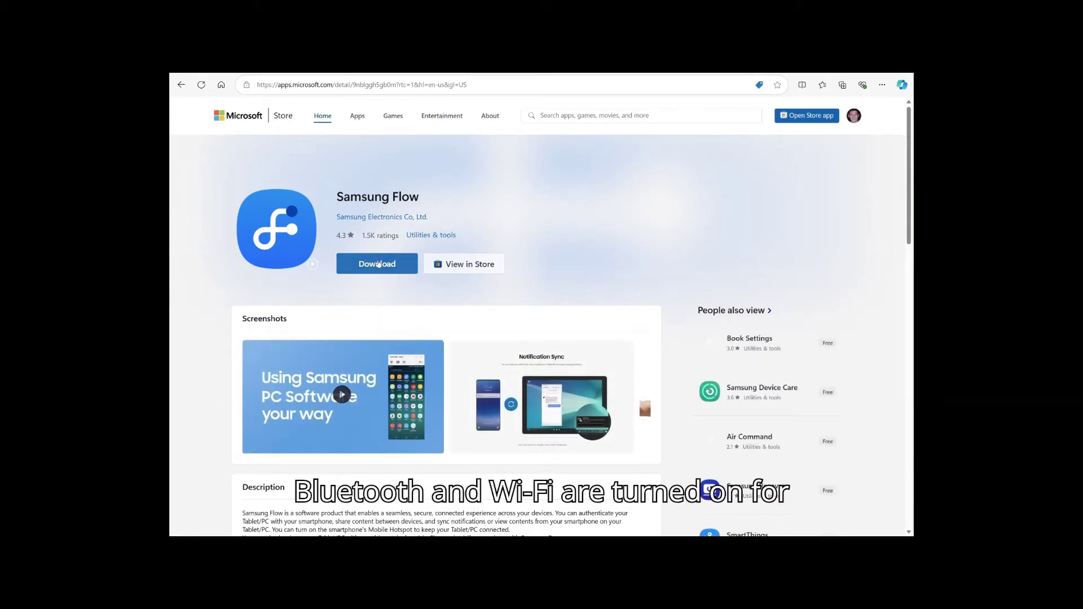
left_click(378, 264)
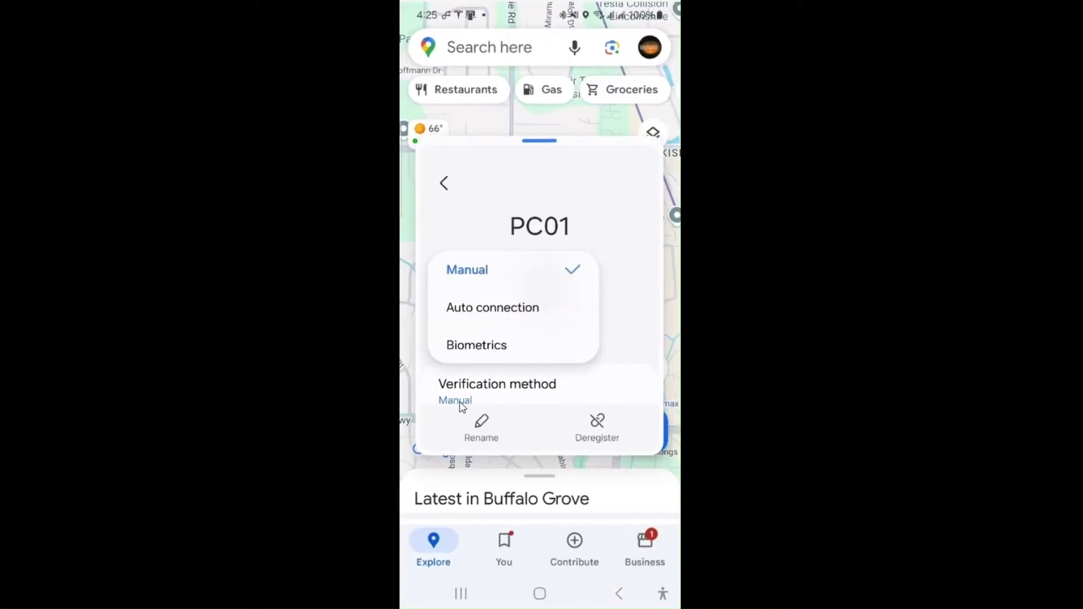
Switch PC01's verification to Auto connection and return to Manage devices.
left_click(470, 322)
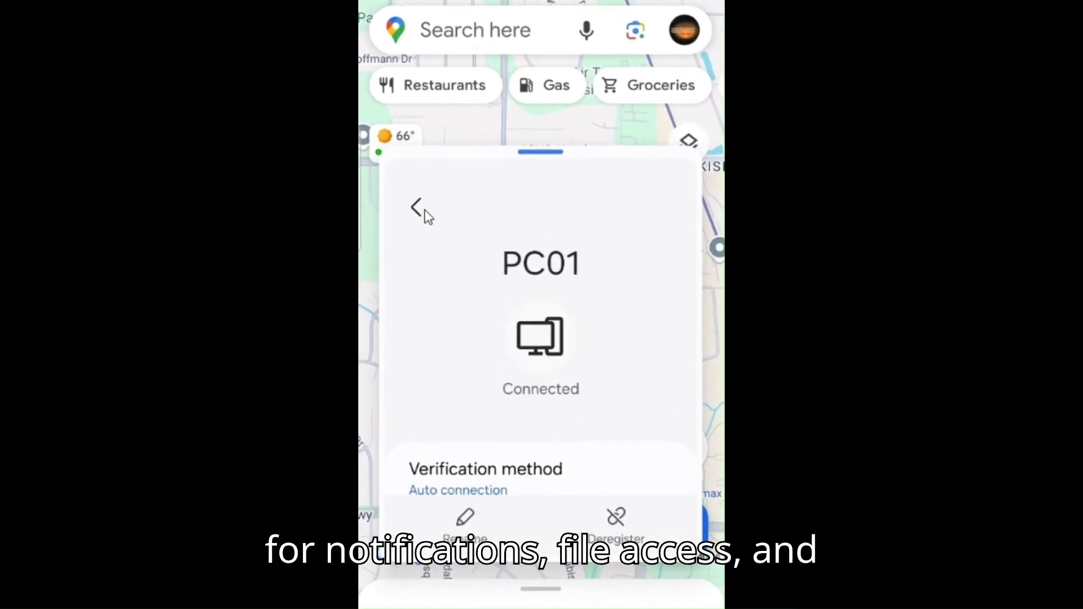
left_click(415, 209)
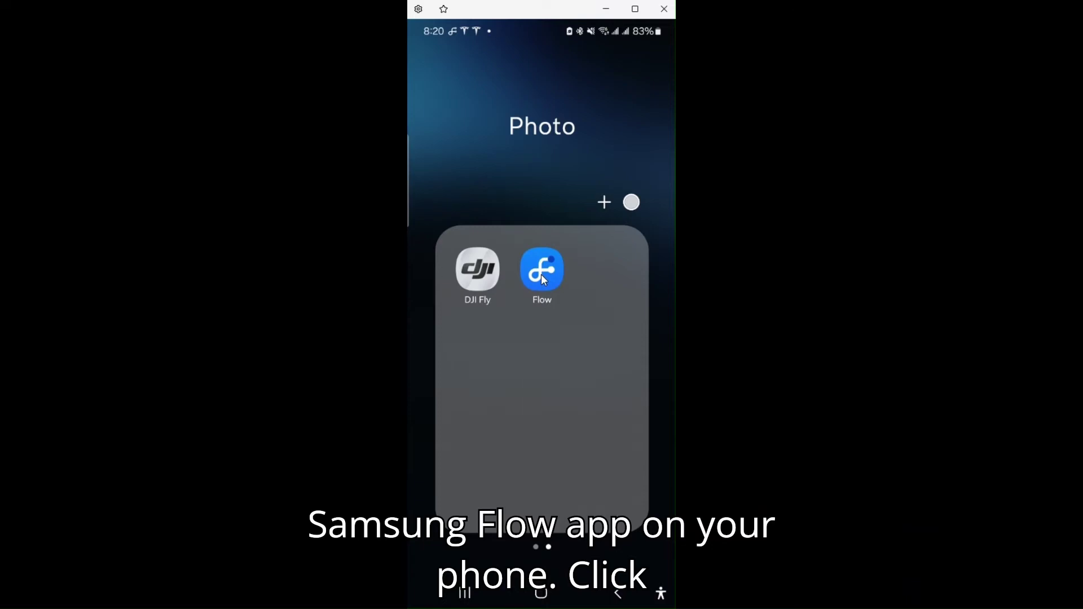
Attach the first sunset photo from the gallery and send it to the PC.
left_click(541, 274)
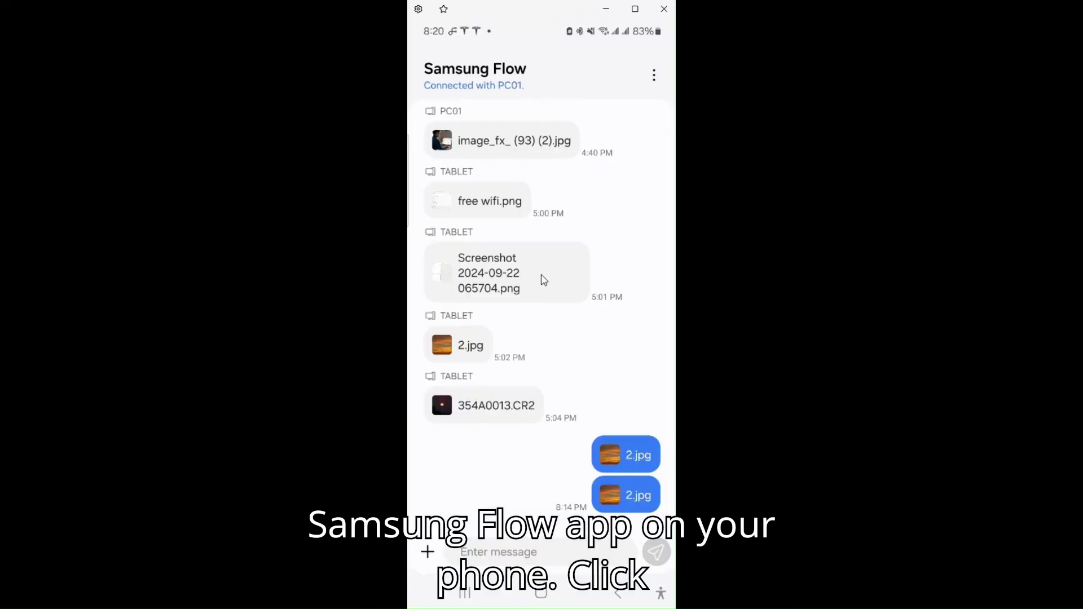
left_click(433, 554)
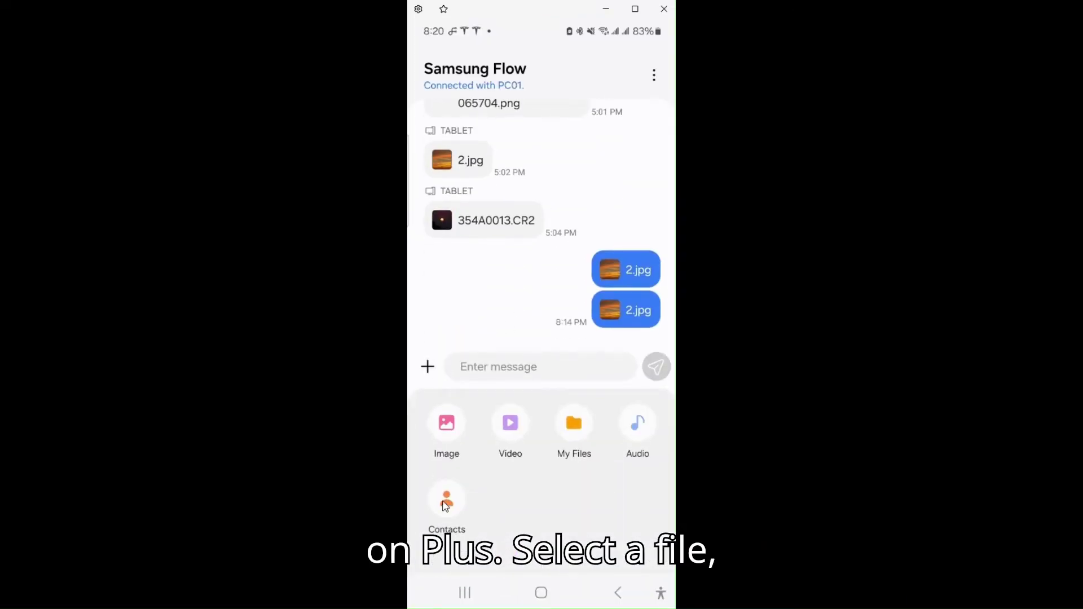
left_click(451, 430)
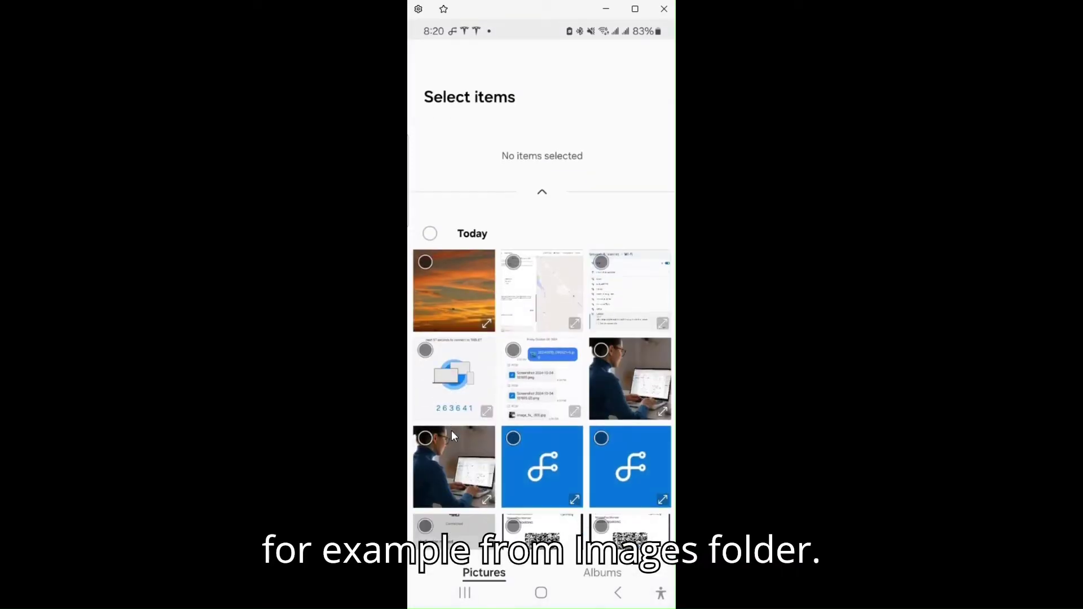
left_click(426, 243)
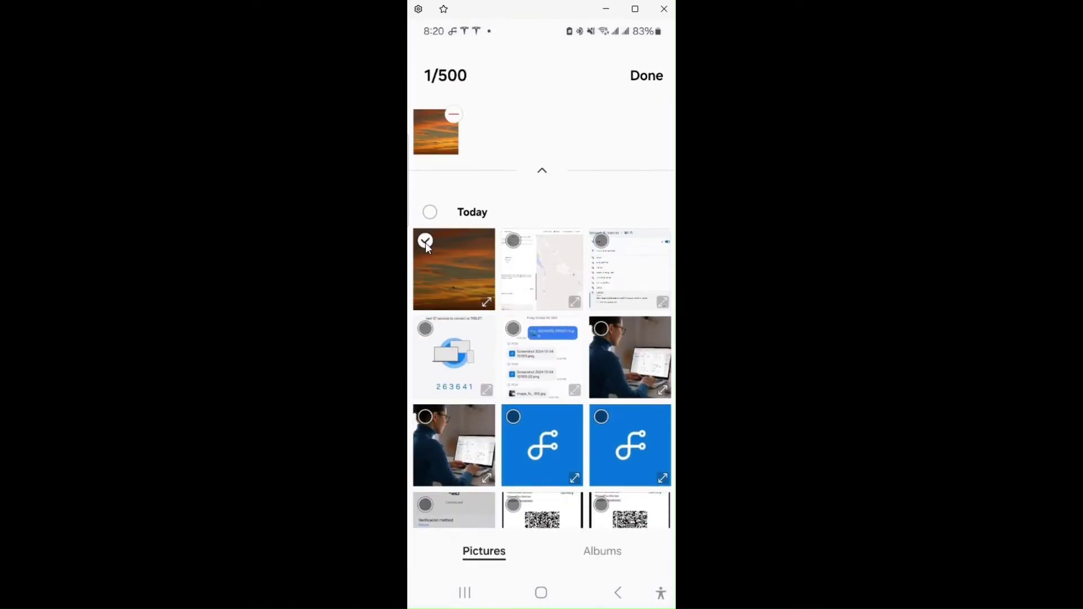
left_click(646, 75)
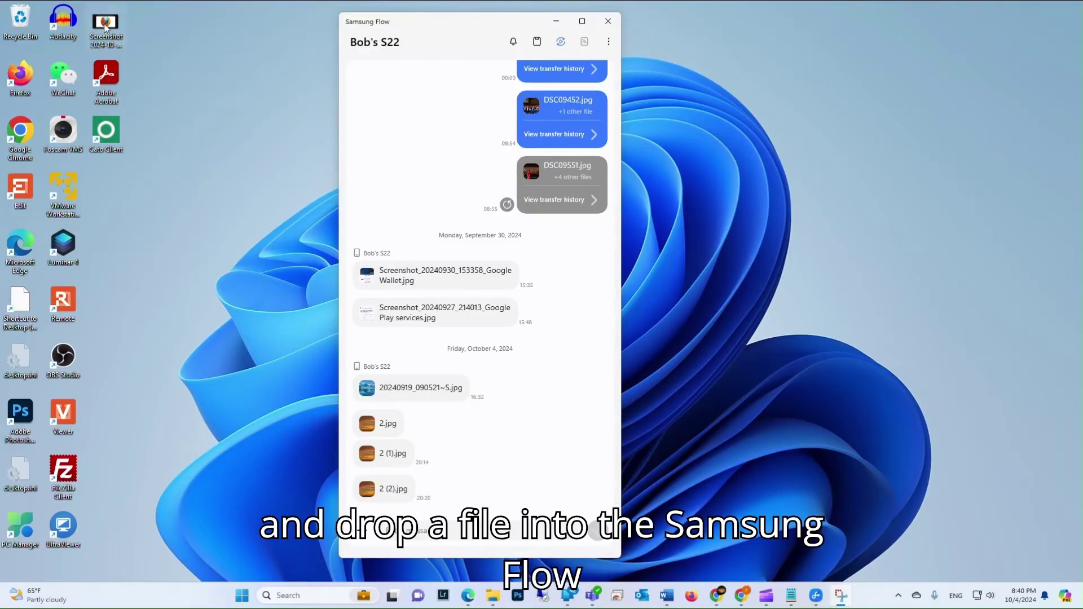
Drop the desktop screenshot into the chat to send it, then show My Files on the phone.
left_click_drag(136, 53, 254, 311)
left_click_drag(392, 490, 443, 535)
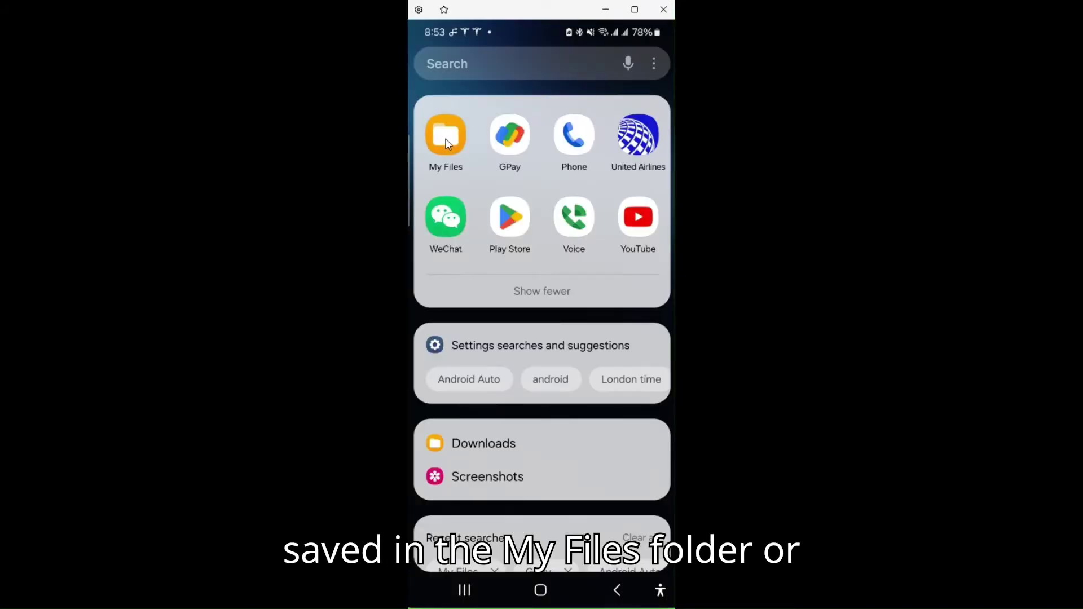
left_click(444, 144)
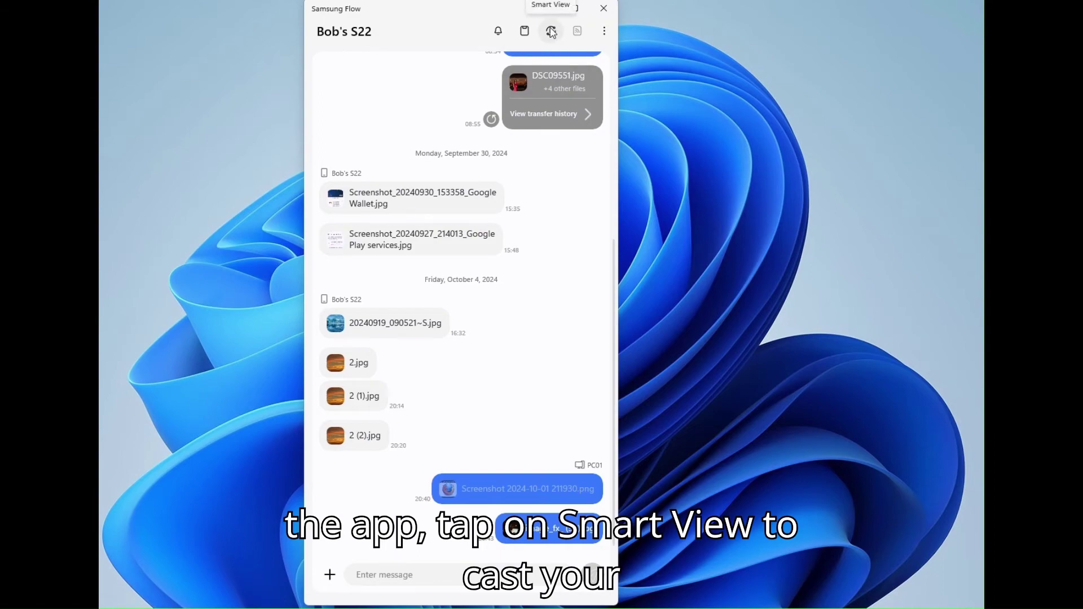
Start Smart View to mirror the phone's screen in a window on the PC.
left_click(551, 31)
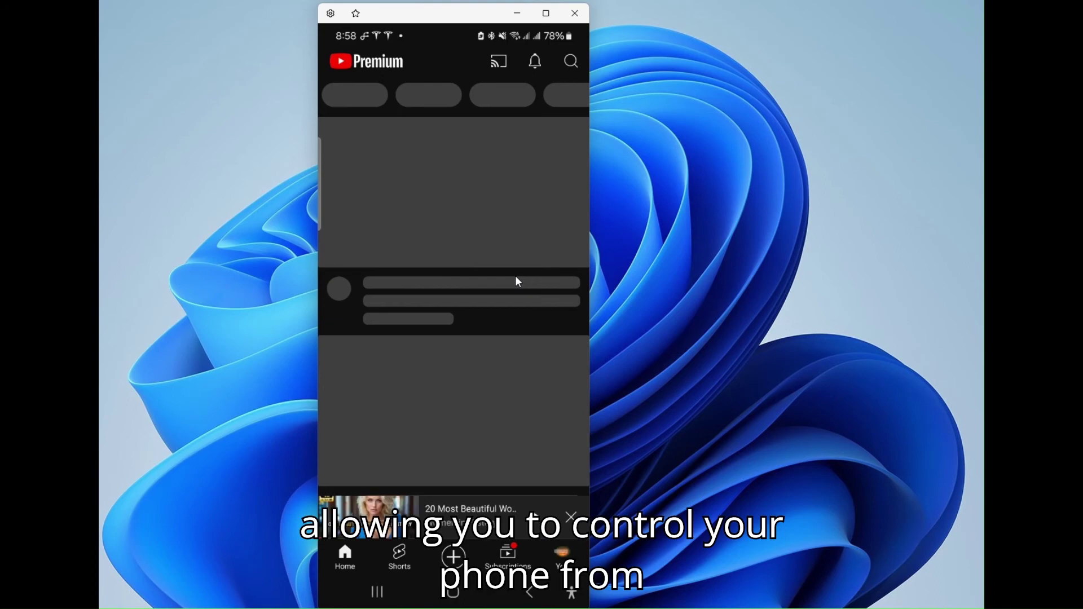
scroll(515, 274, "down", 1)
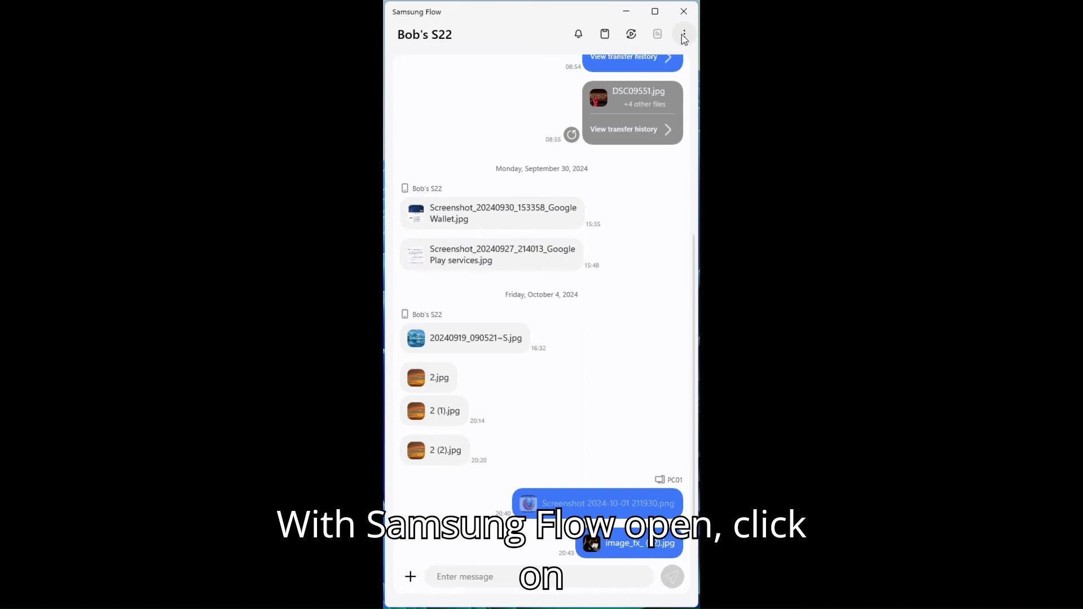
Open Samsung Flow's Settings from the three-dots menu.
left_click(685, 36)
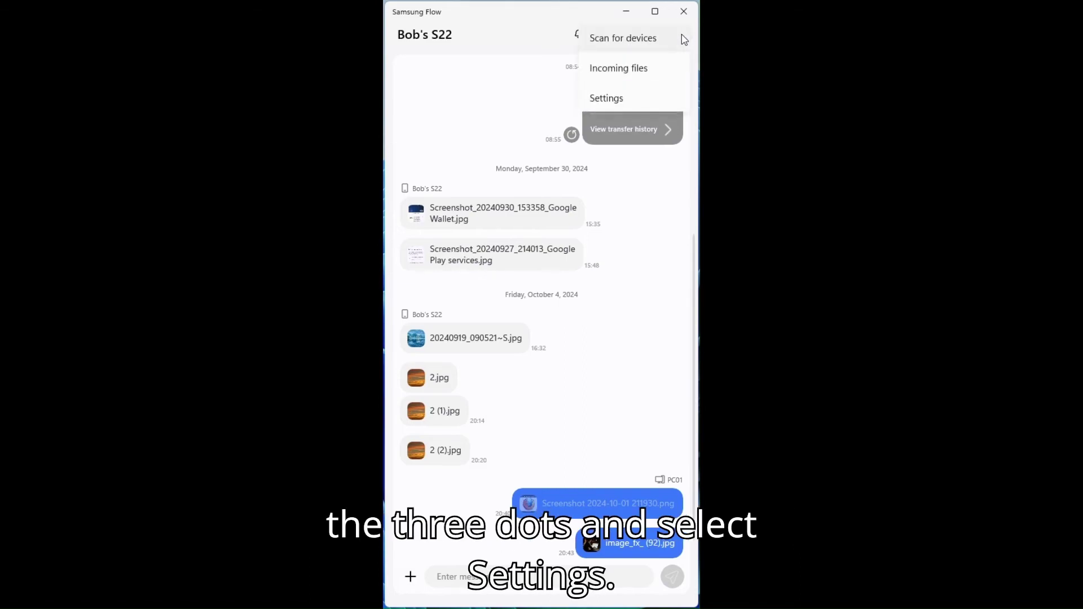
left_click(605, 98)
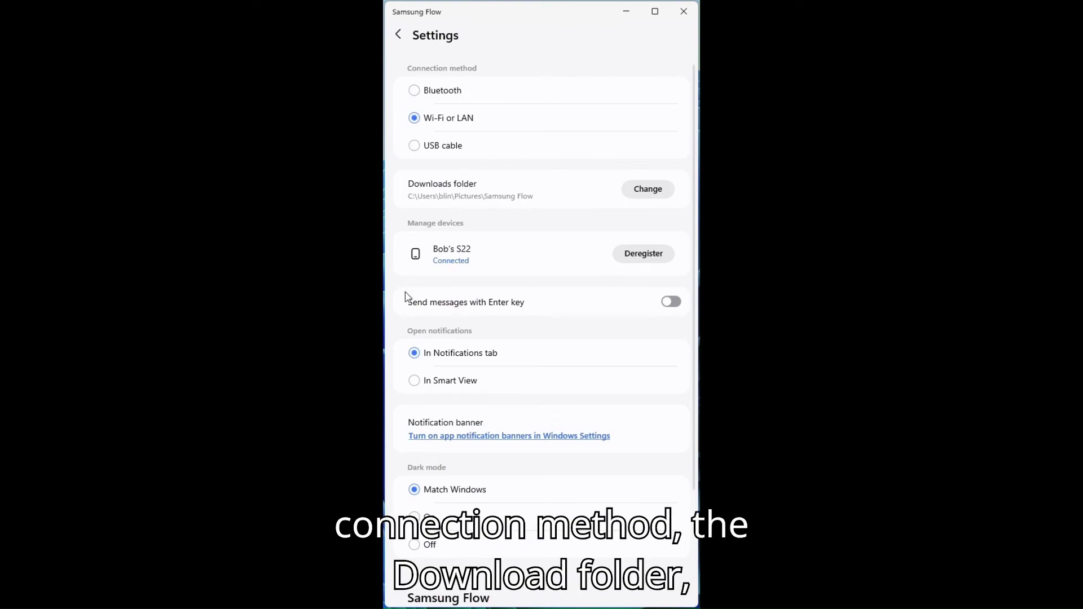
scroll(525, 306, "down", 1)
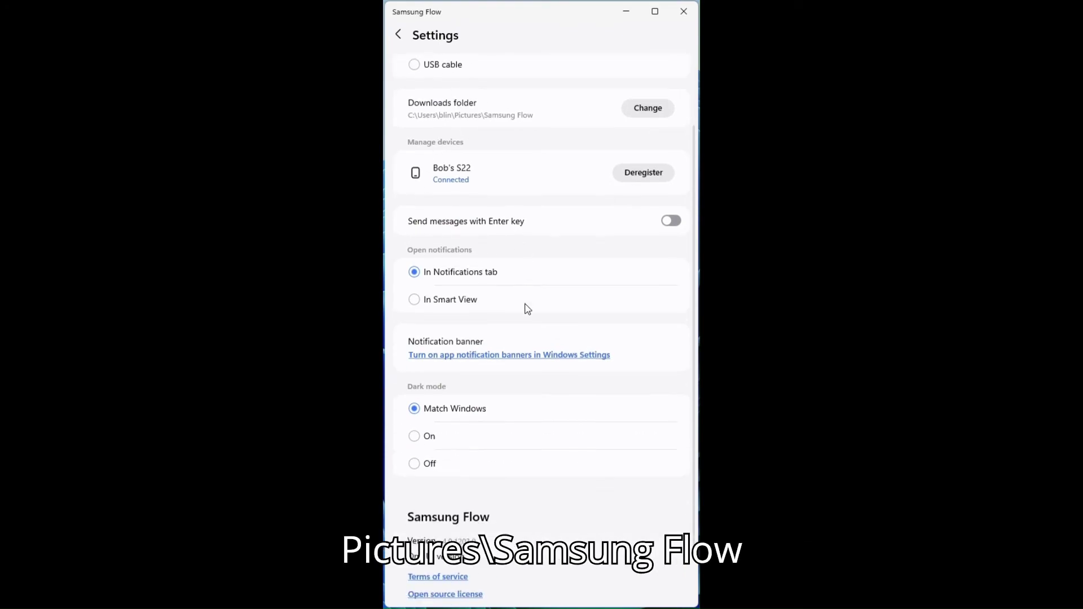
scroll(524, 307, "down", 1)
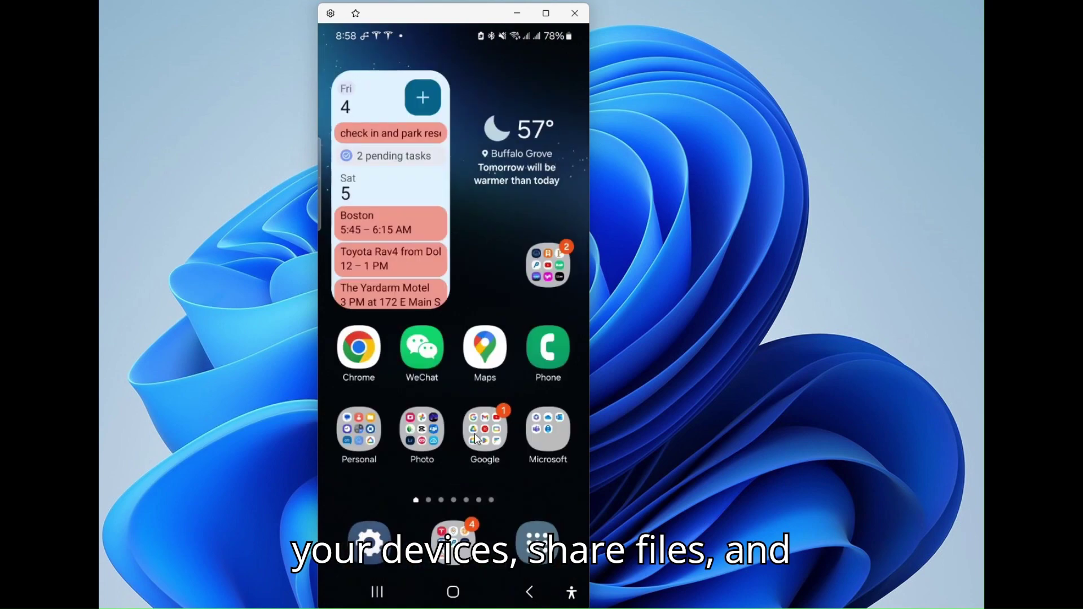
Launch YouTube from the Google folder on the mirrored phone screen.
left_click(477, 441)
left_click(517, 280)
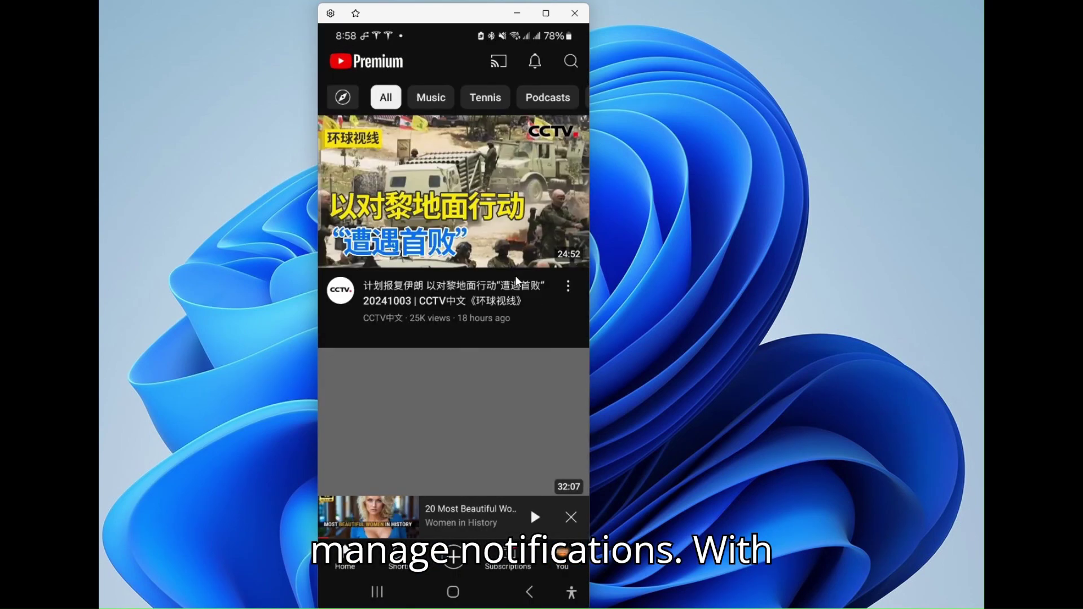
scroll(515, 274, "down", 1)
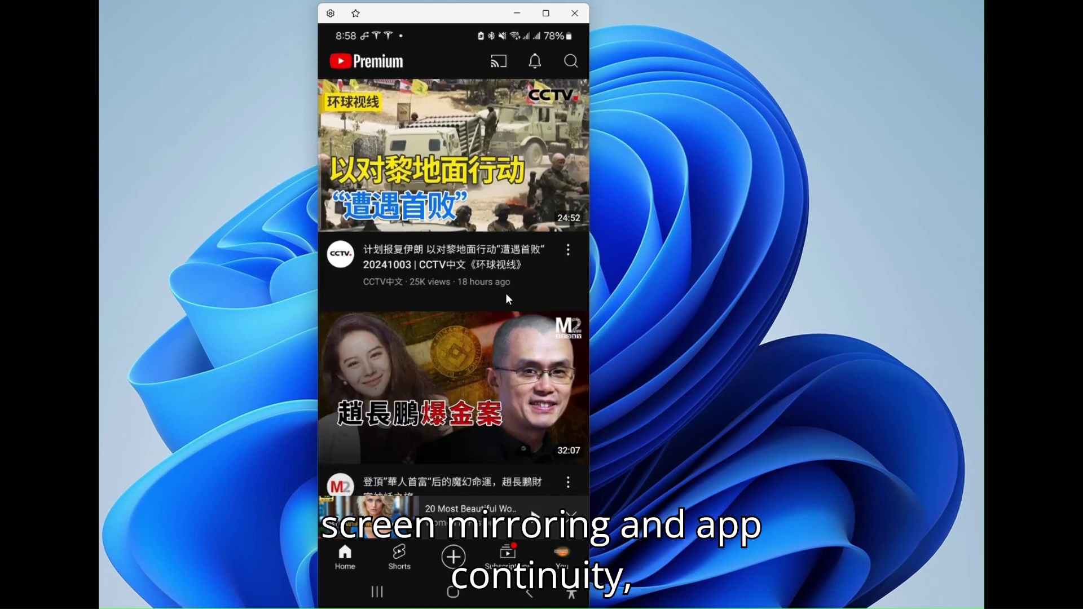